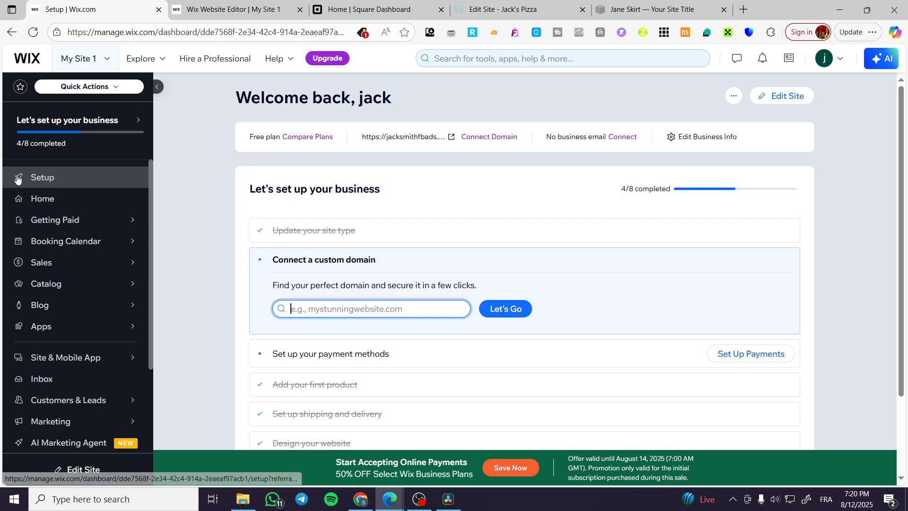
Switch to the site's Home page in the Wix Website Editor and locate the empty section above Casies Gallery.
mouse_move(32, 143)
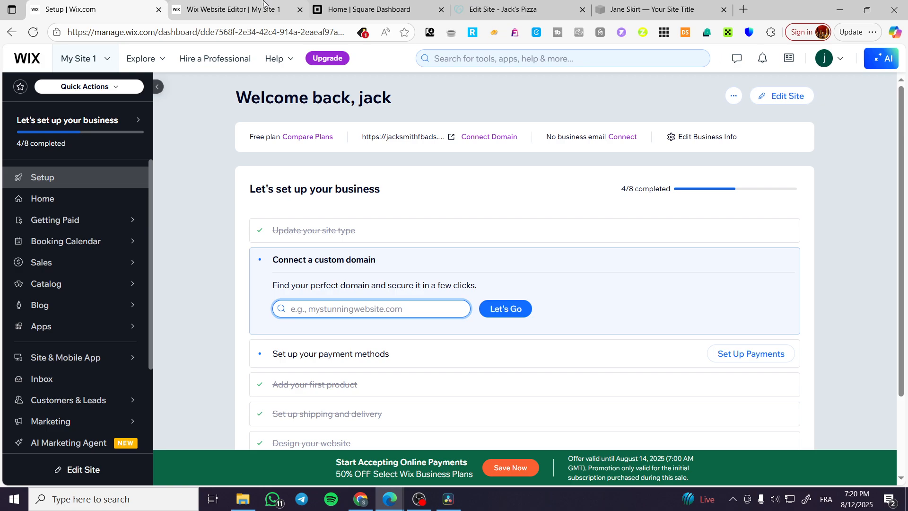
left_click(798, 100)
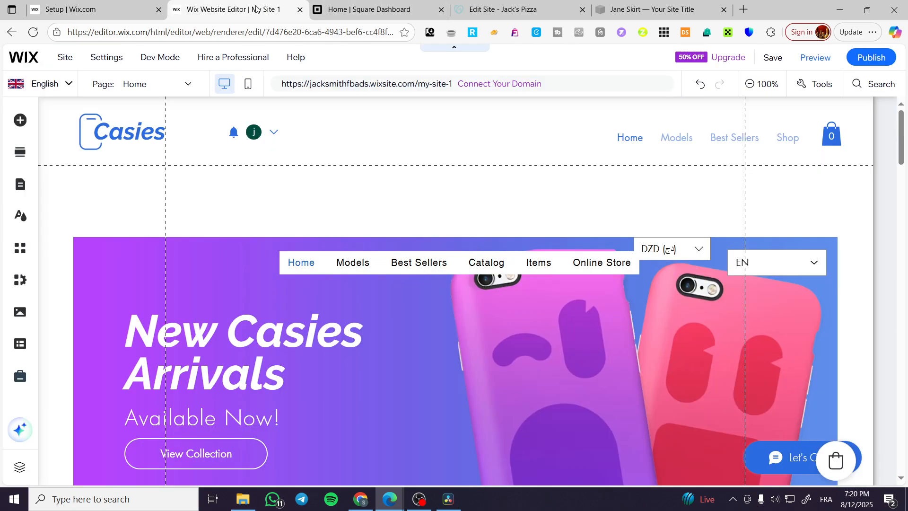
scroll(773, 250, "down", 1)
scroll(773, 251, "down", 10)
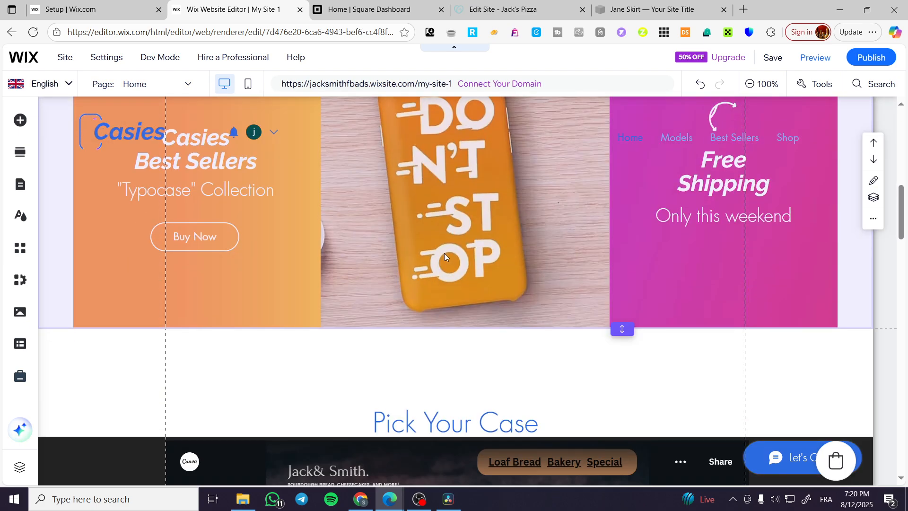
scroll(405, 281, "down", 7)
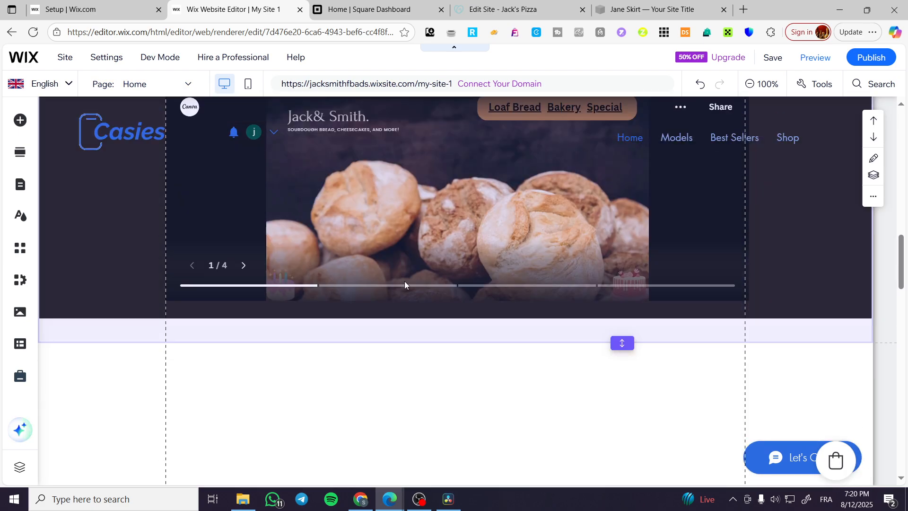
scroll(570, 296, "down", 7)
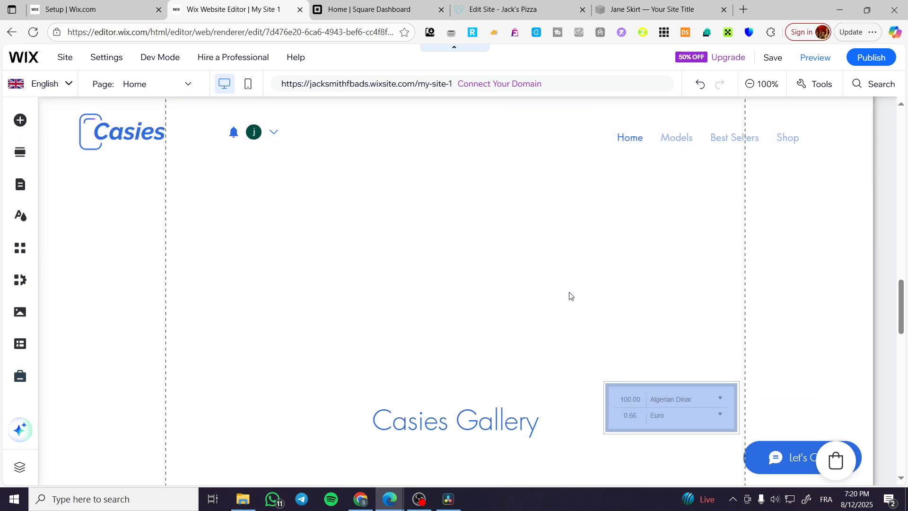
scroll(568, 296, "up", 3)
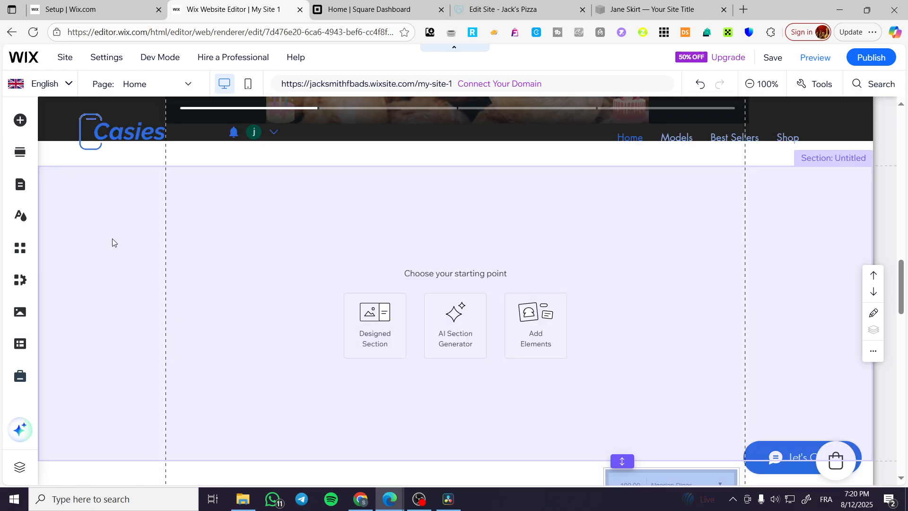
scroll(459, 250, "up", 3)
scroll(521, 248, "down", 4)
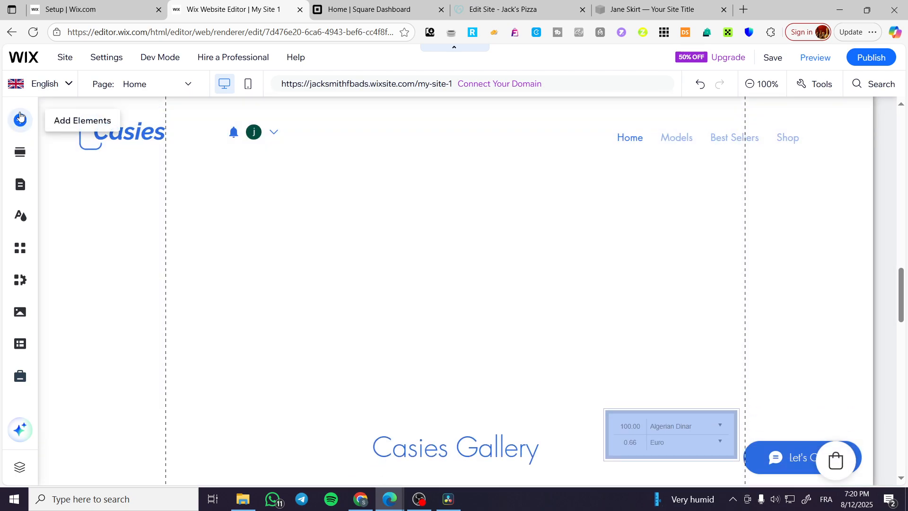
Add the free Wix image of the blue-and-white striped umbrella to the empty section above Casies Gallery.
left_click(20, 120)
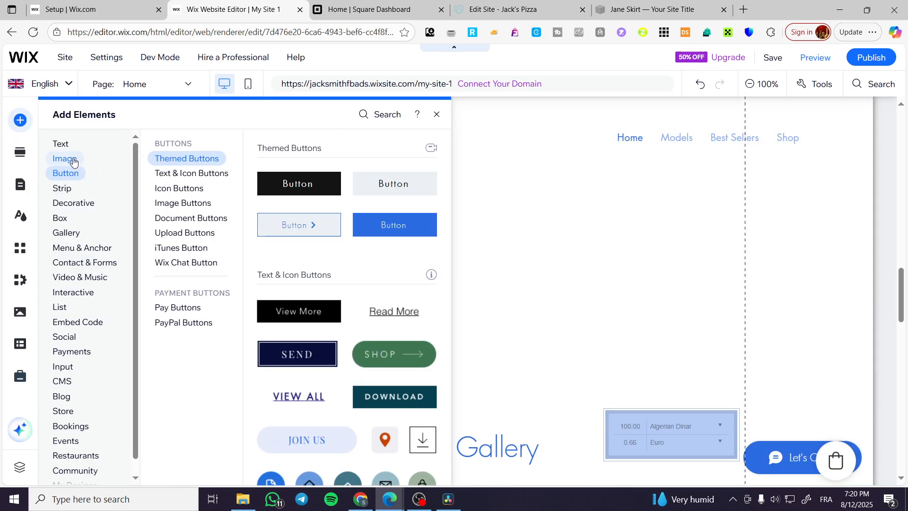
left_click(73, 162)
scroll(373, 236, "down", 3)
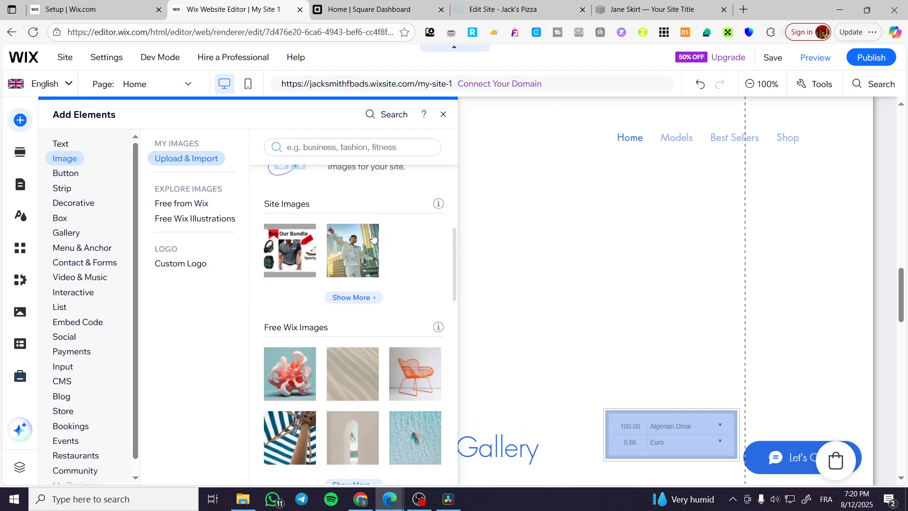
scroll(417, 296, "down", 3)
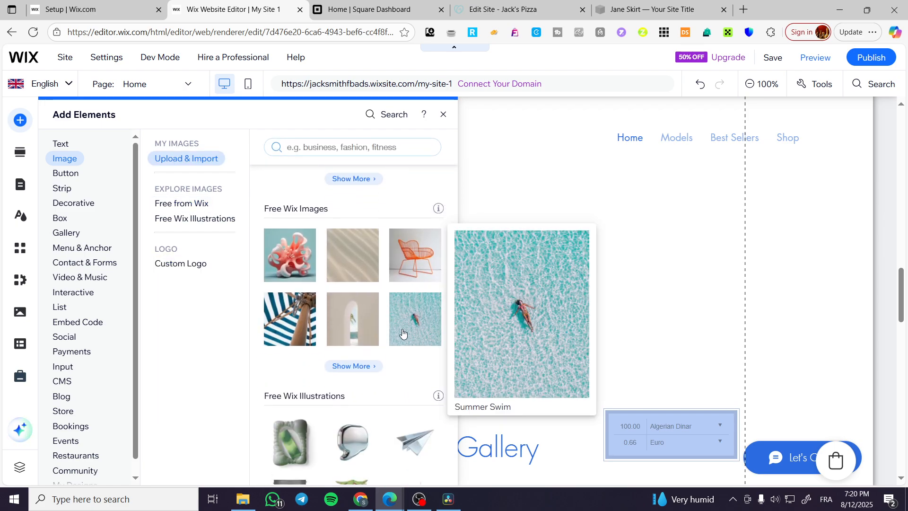
left_click_drag(433, 333, 504, 266)
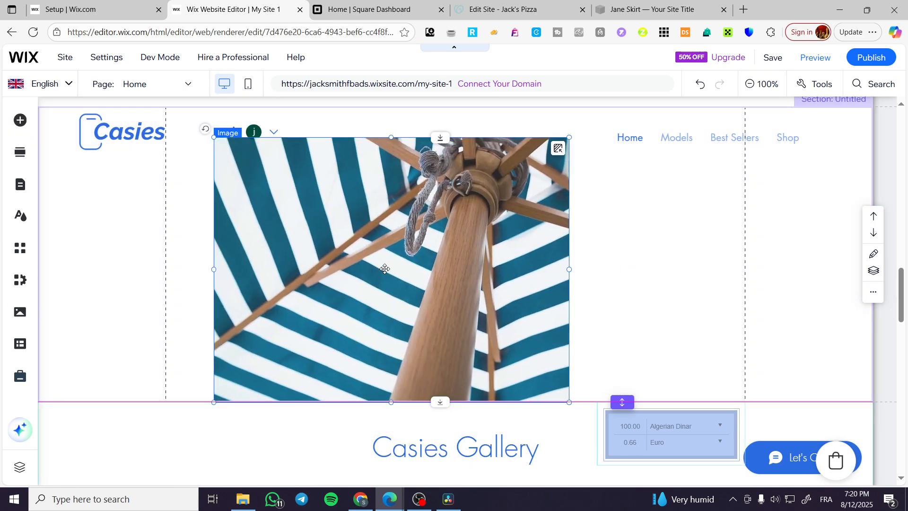
Narrow the umbrella image to a portrait shape and center it in the section.
left_click_drag(212, 272, 336, 270)
left_click_drag(384, 254, 245, 248)
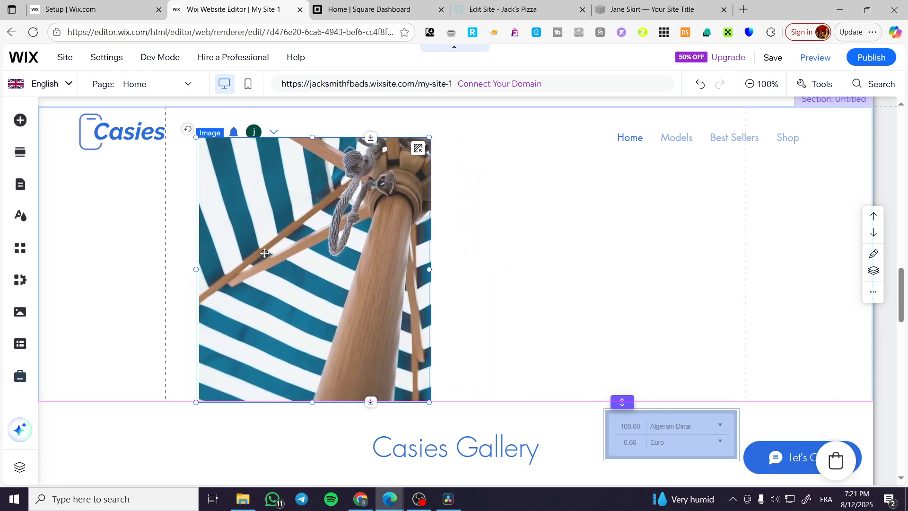
scroll(320, 294, "up", 1)
left_click_drag(320, 294, 463, 280)
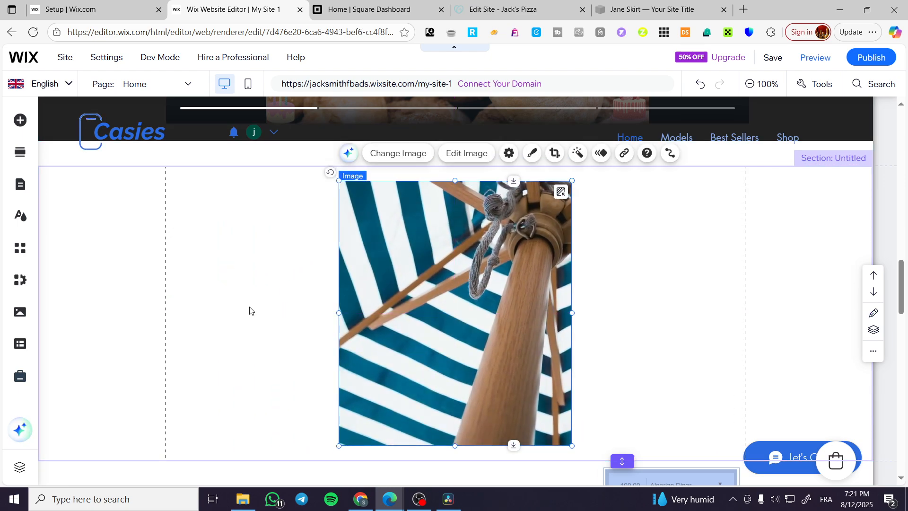
Place a light themed text button on the left side of the umbrella image.
left_click(24, 120)
left_click(66, 173)
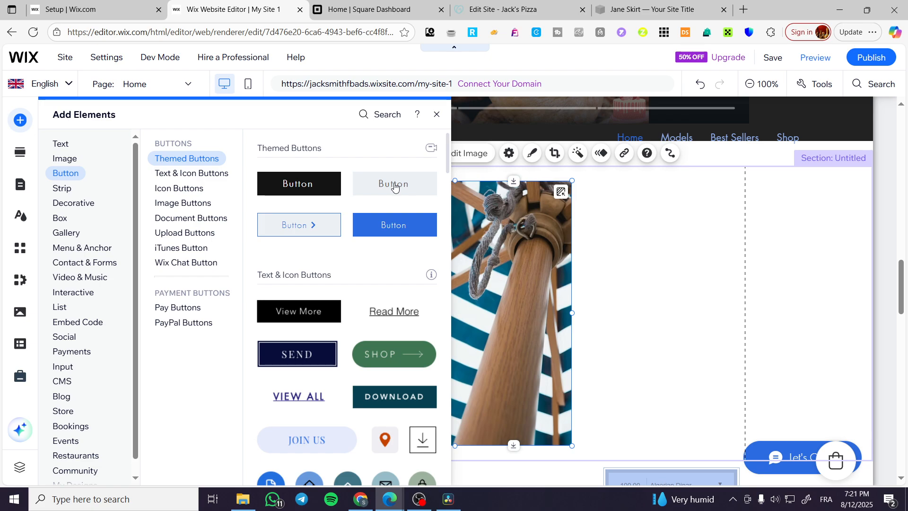
left_click_drag(386, 187, 381, 276)
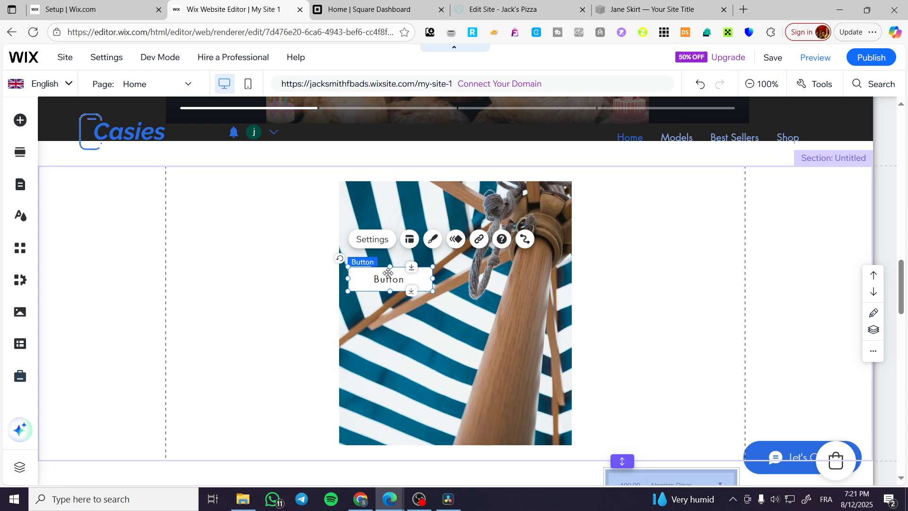
Duplicate the button until six copies sit on the image, arranged in three rows of two.
right_click(396, 281)
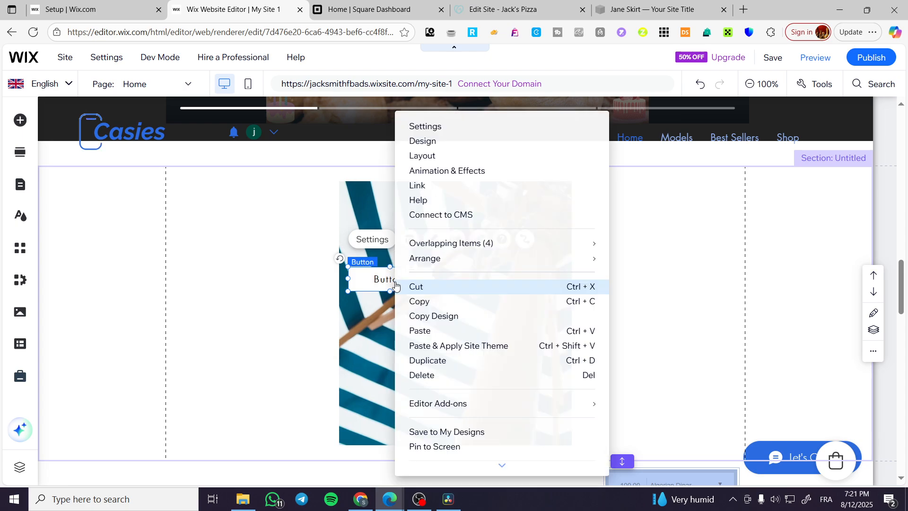
left_click(440, 361)
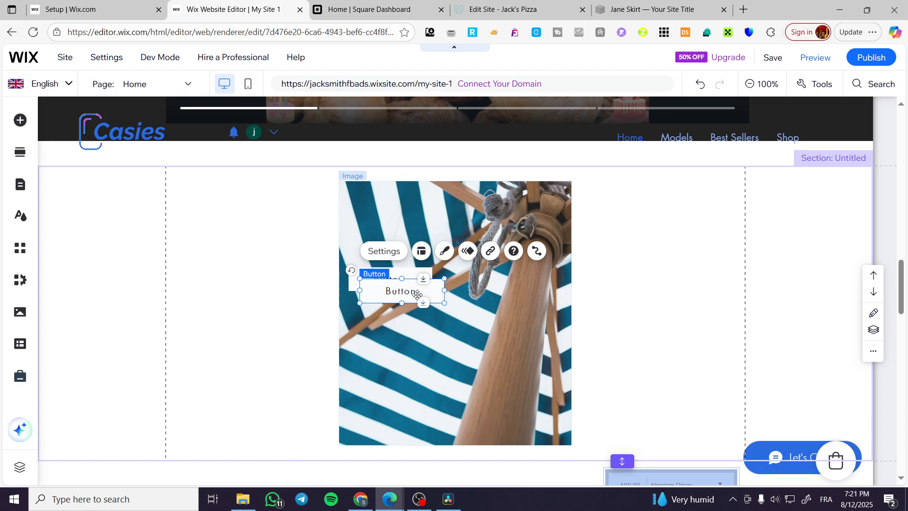
left_click_drag(411, 297, 544, 366)
key("ctrl+d")
key("ctrl+d")
key("ctrl+d")
key("ctrl+d")
Widen the buttons so they form two aligned columns, making the left-column buttons about 159 px wide.
left_click(406, 318)
left_click_drag(432, 321, 464, 321)
left_click(481, 322)
left_click(487, 371)
left_click_drag(476, 371, 449, 371)
left_click(416, 371)
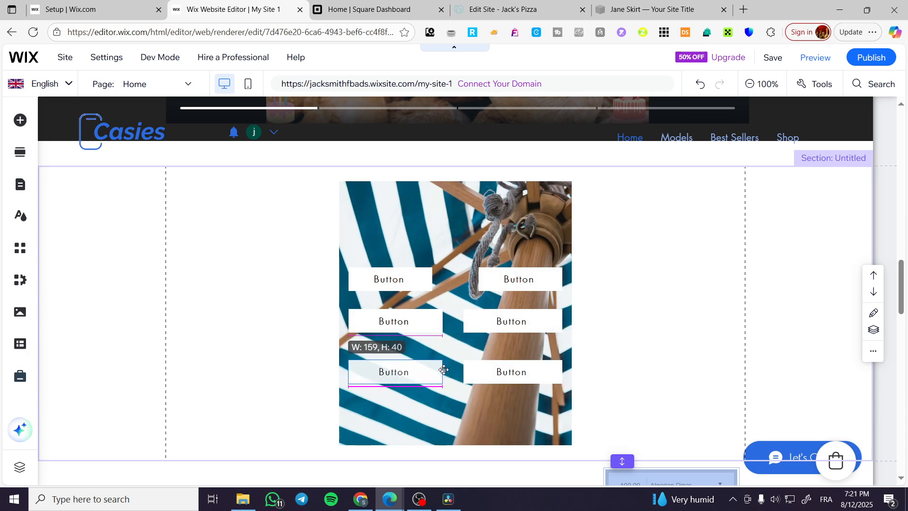
left_click(402, 279)
left_click_drag(432, 279, 466, 279)
left_click(501, 279)
left_click(628, 308)
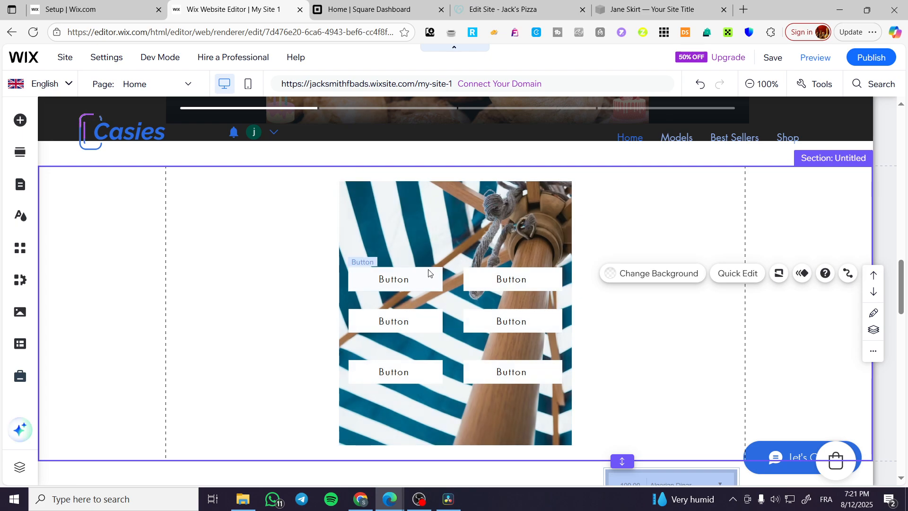
Set the background fill opacity of the first row's left button to 45%.
left_click(401, 282)
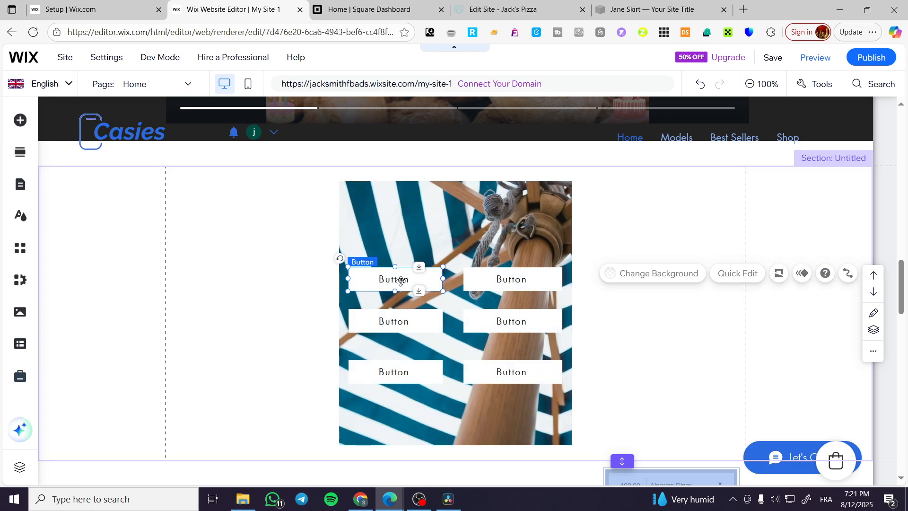
left_click(372, 239)
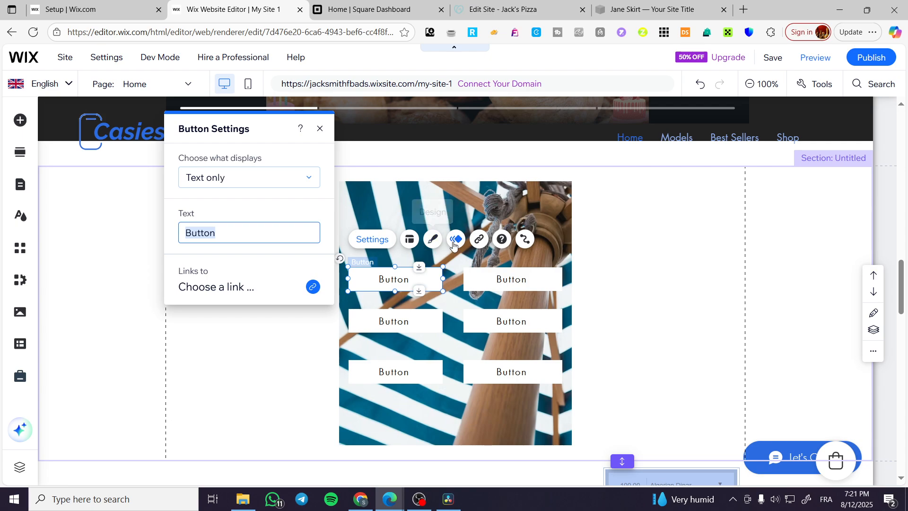
left_click(434, 241)
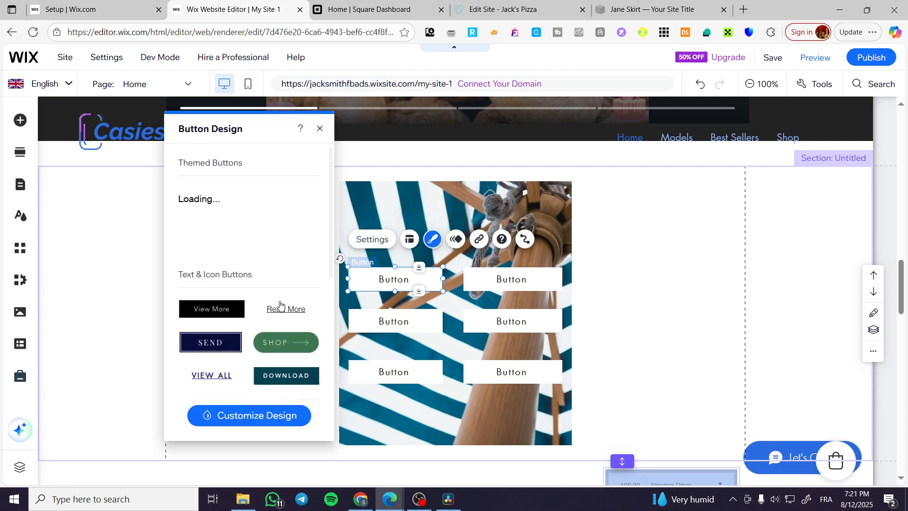
left_click(273, 416)
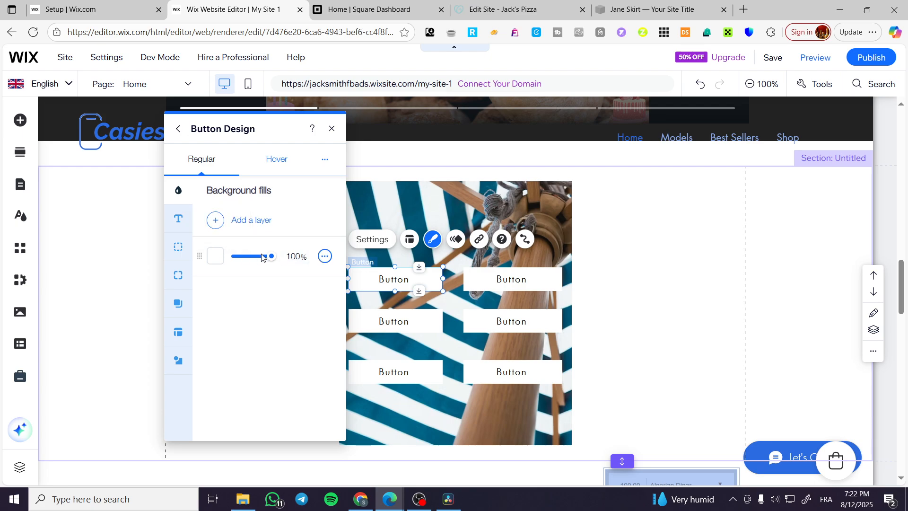
left_click(266, 258)
left_click_drag(254, 258, 247, 259)
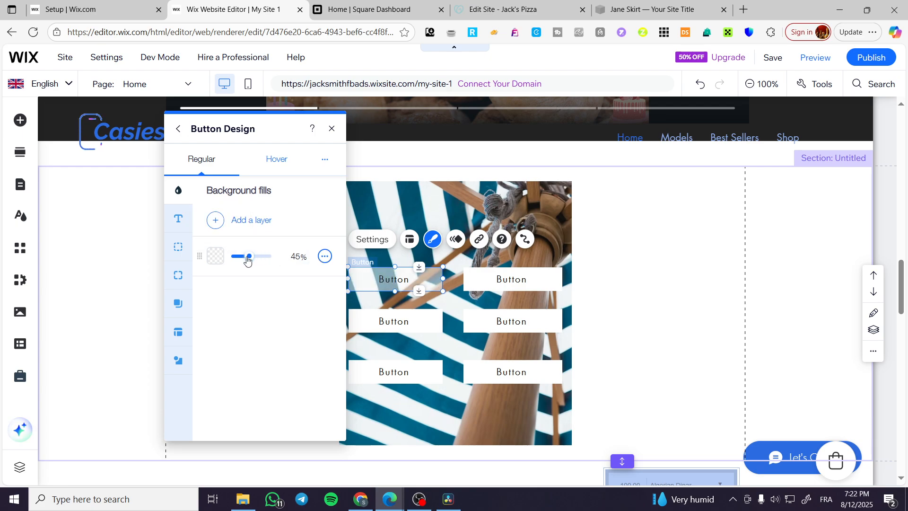
Set the background fill opacity of the first row's right button to 33%.
left_click(506, 279)
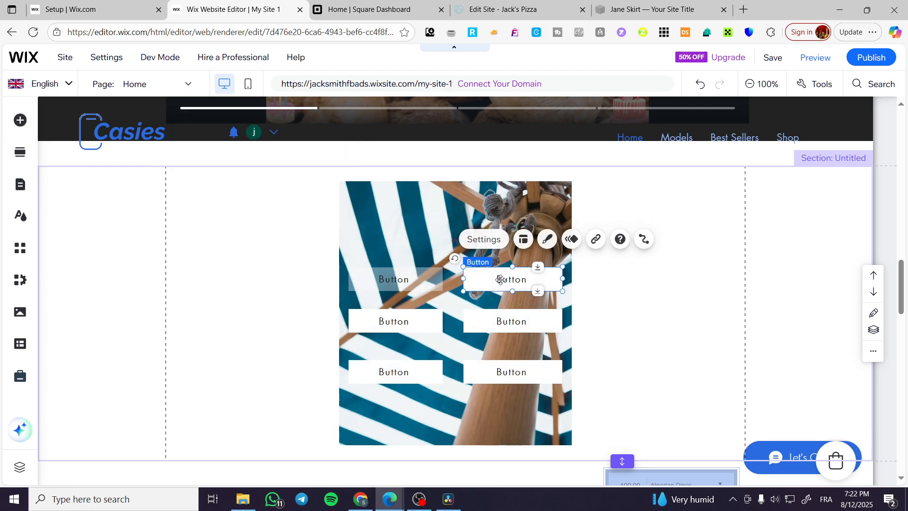
left_click(548, 239)
left_click(374, 416)
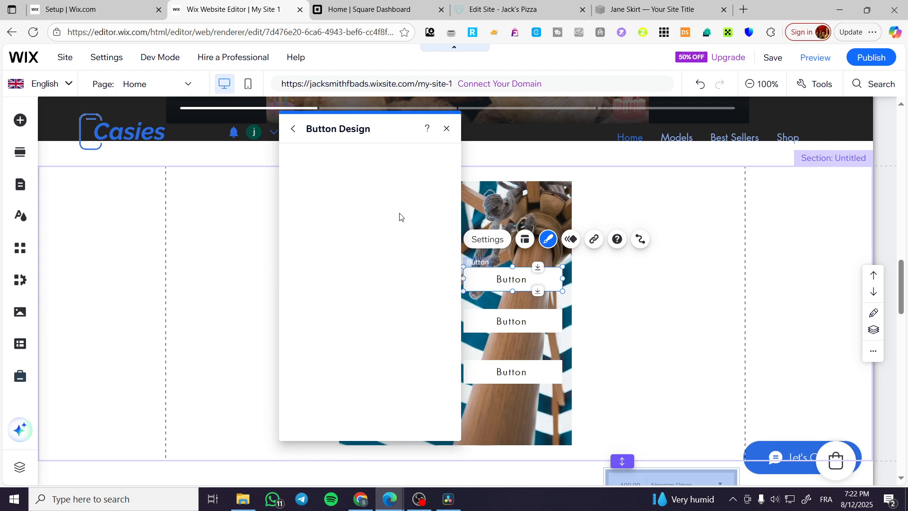
left_click(337, 200)
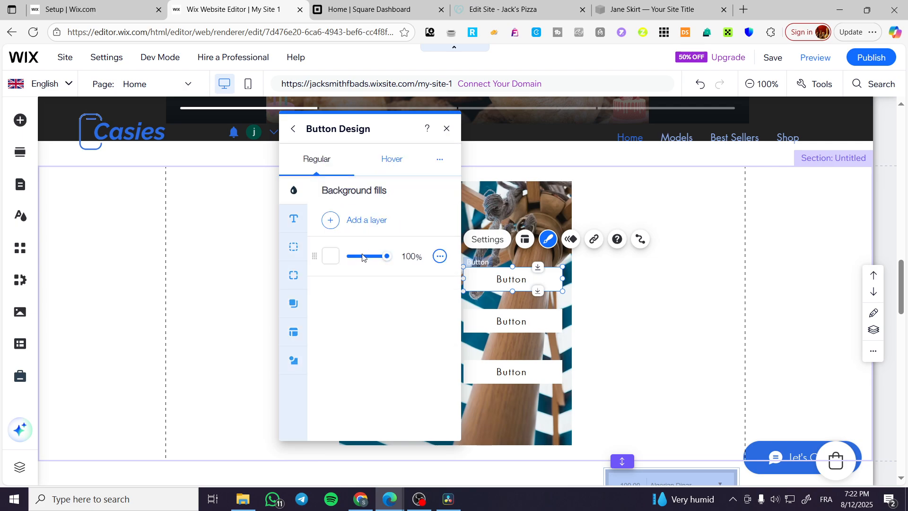
left_click_drag(384, 258, 361, 259)
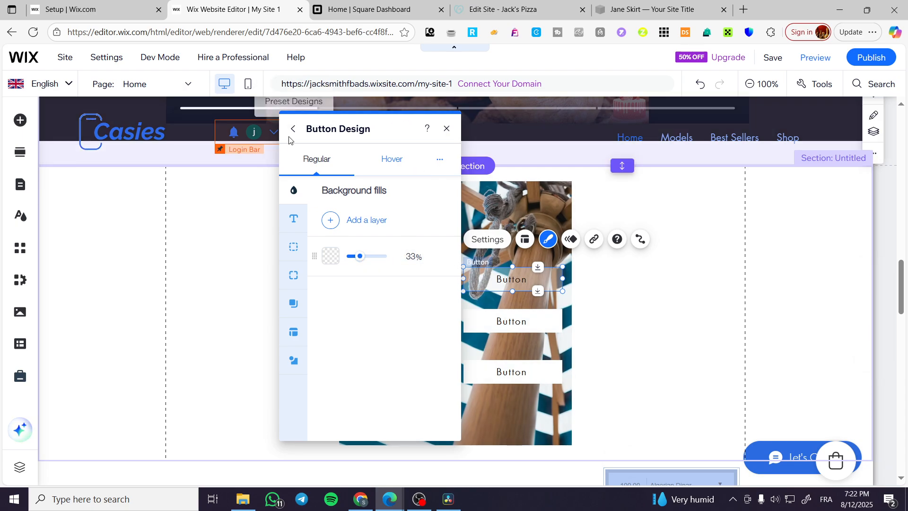
left_click_drag(352, 126, 215, 167)
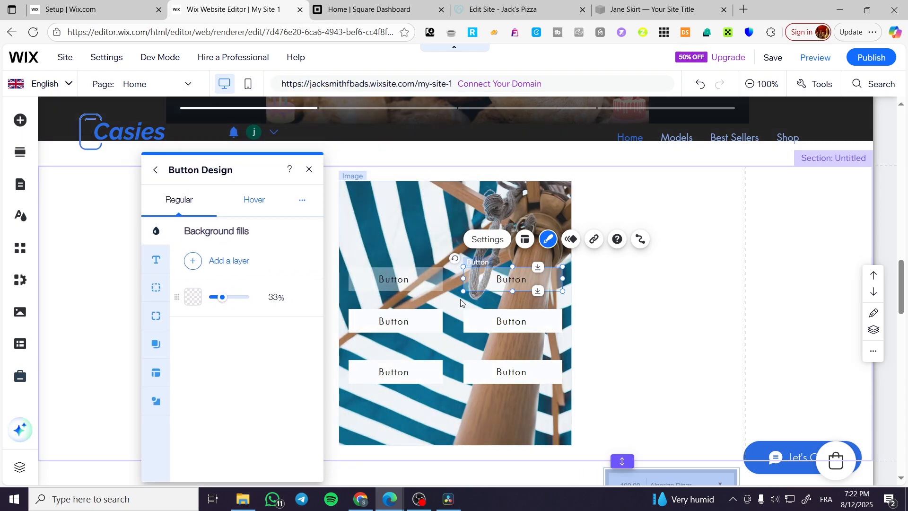
left_click(309, 169)
Set the background fill opacity of the second row's left button to 33%.
left_click(430, 324)
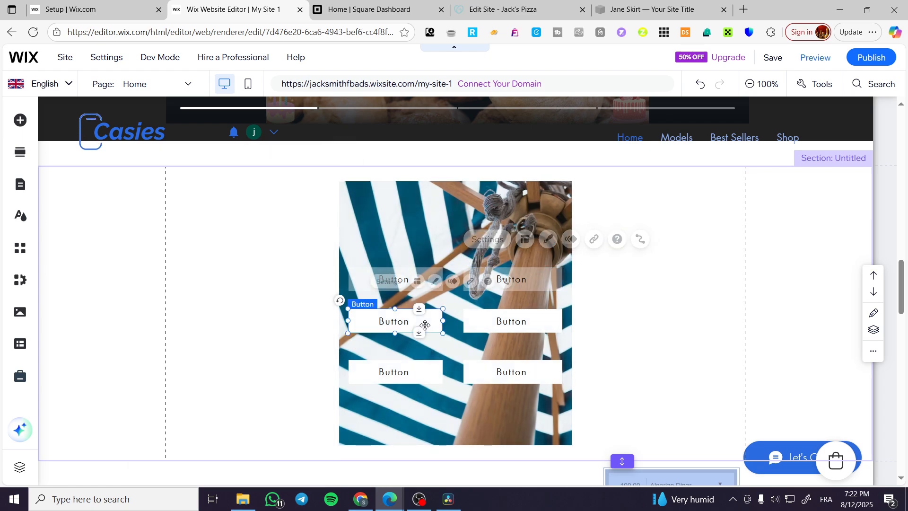
left_click(434, 281)
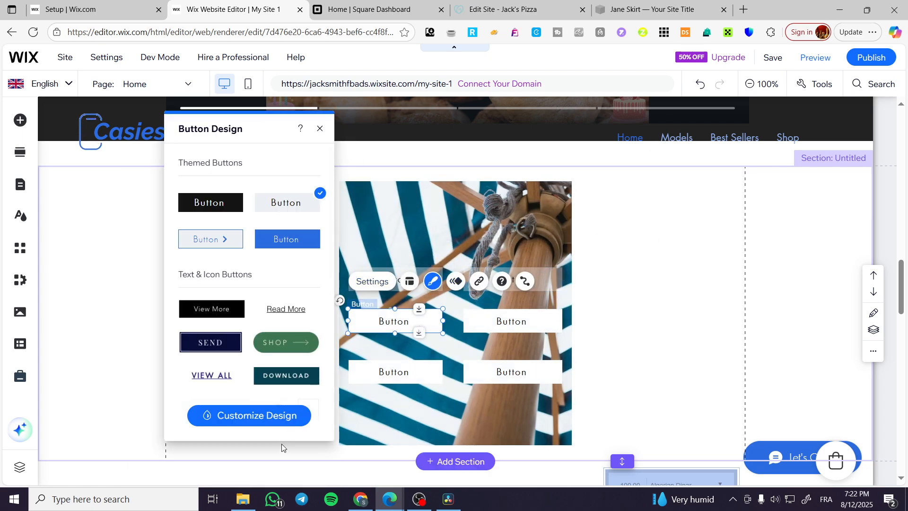
left_click(250, 415)
left_click(230, 194)
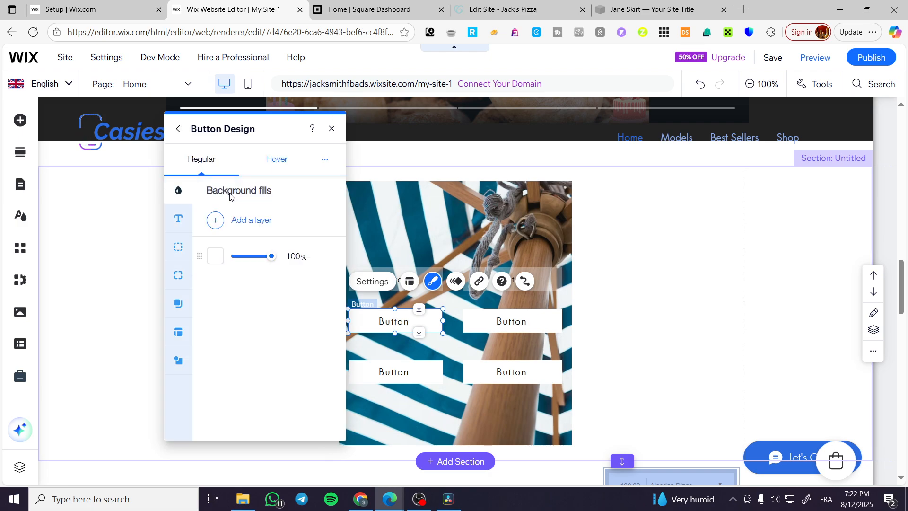
left_click(243, 263)
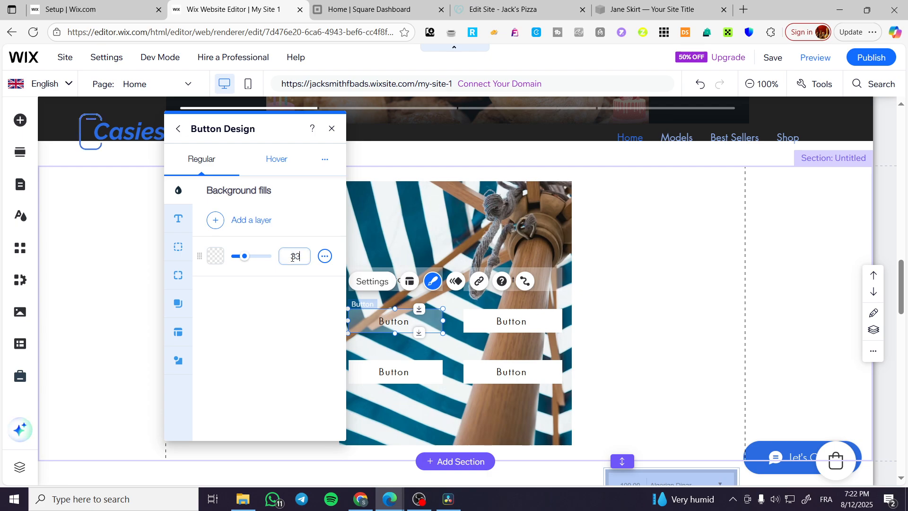
left_click(331, 135)
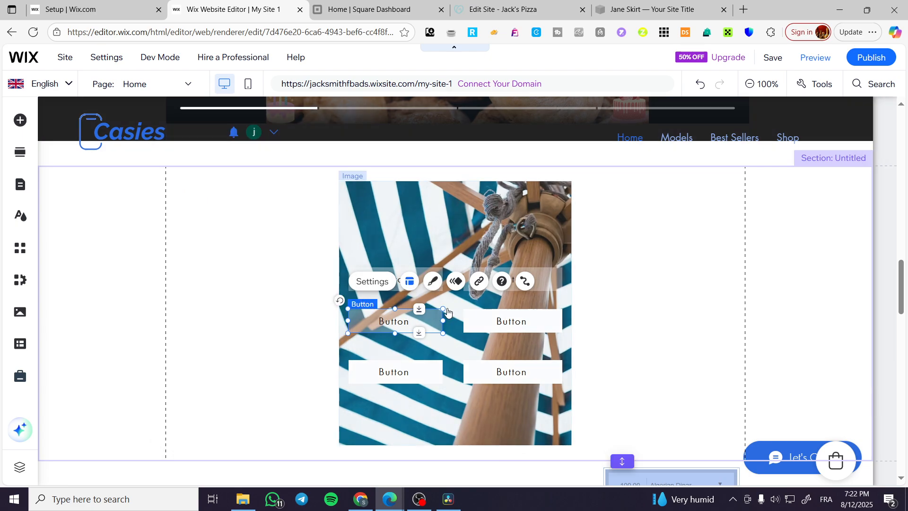
Set the background fill opacity of the second row's right button to 33%.
left_click(522, 320)
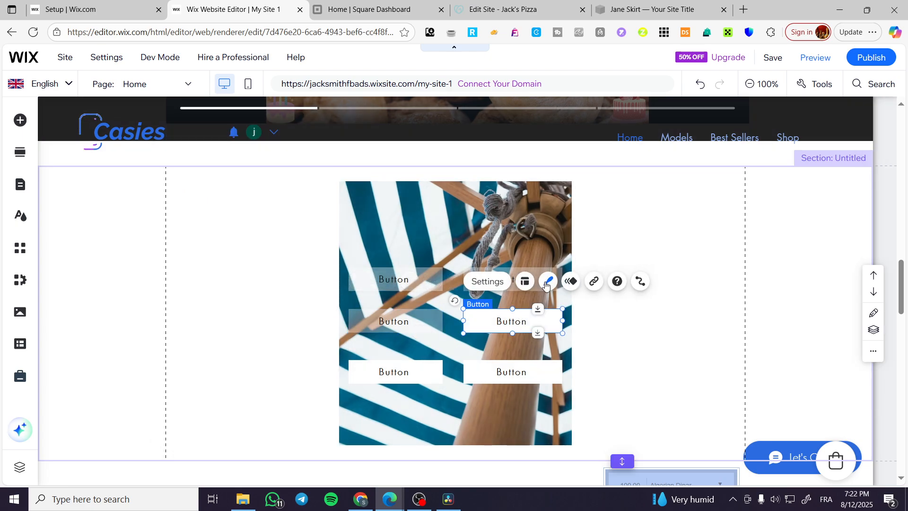
left_click(548, 281)
left_click(364, 415)
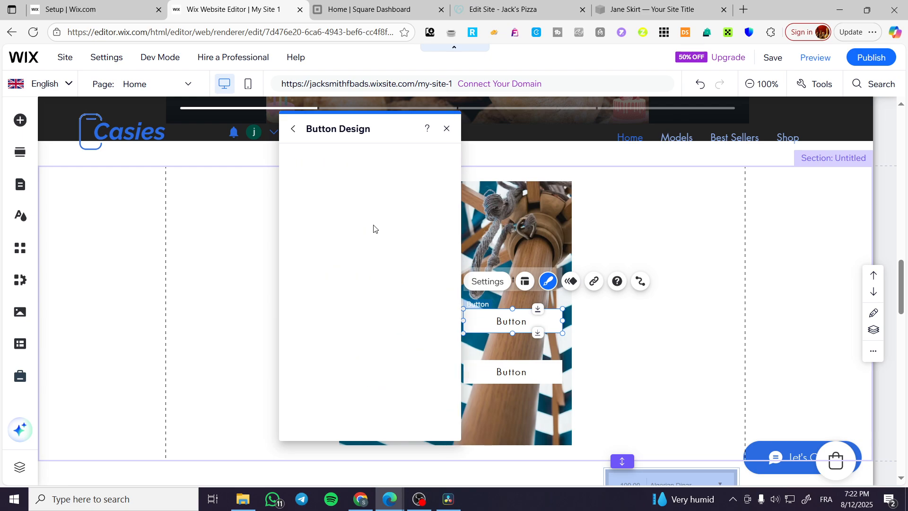
left_click(383, 191)
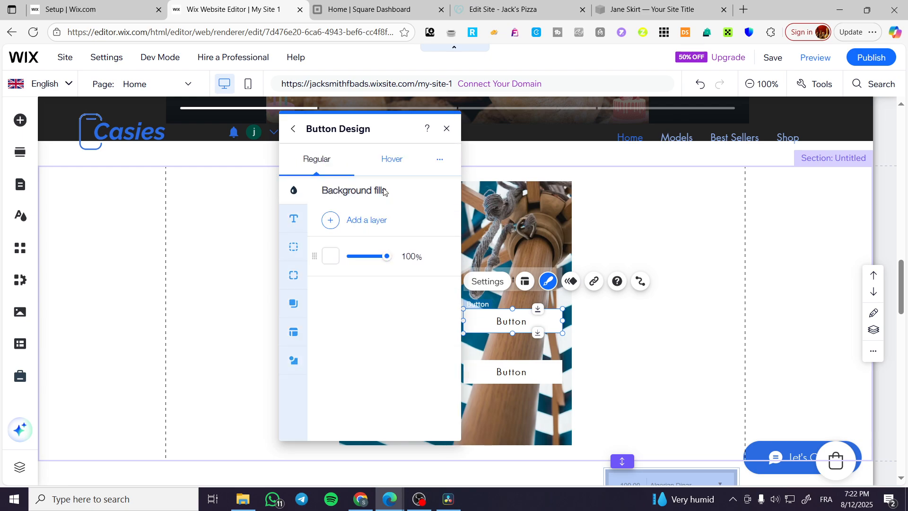
left_click(402, 248)
type("33")
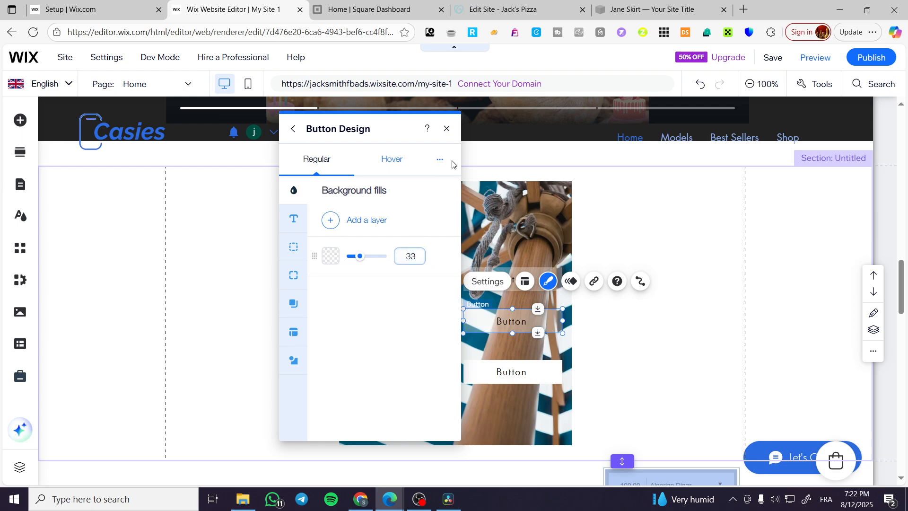
left_click(447, 128)
Delete the two opaque third-row buttons and move both second-row buttons down into the space they occupied.
left_click_drag(511, 395, 447, 368)
left_click(512, 371)
left_click(612, 357)
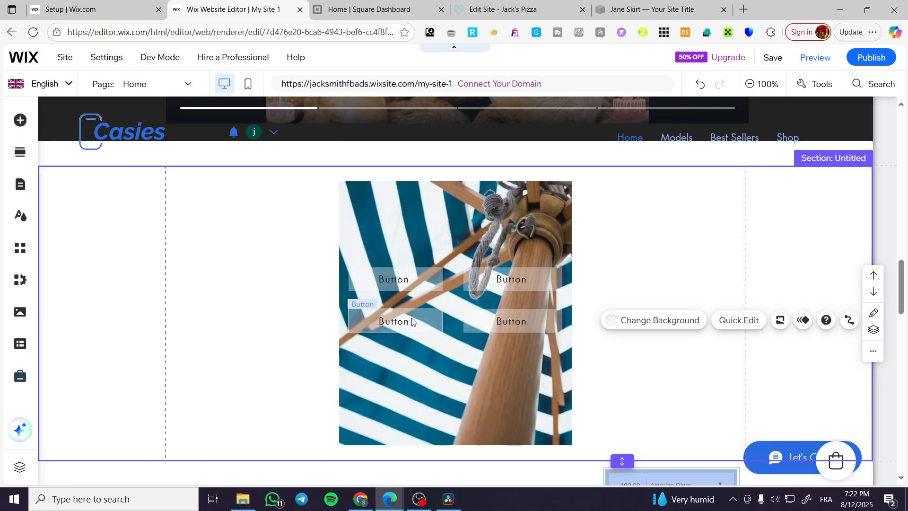
left_click_drag(411, 320, 411, 356)
left_click_drag(544, 330, 544, 359)
Link the first row's left button to the Online Store page, opening in the current window.
left_click(394, 279)
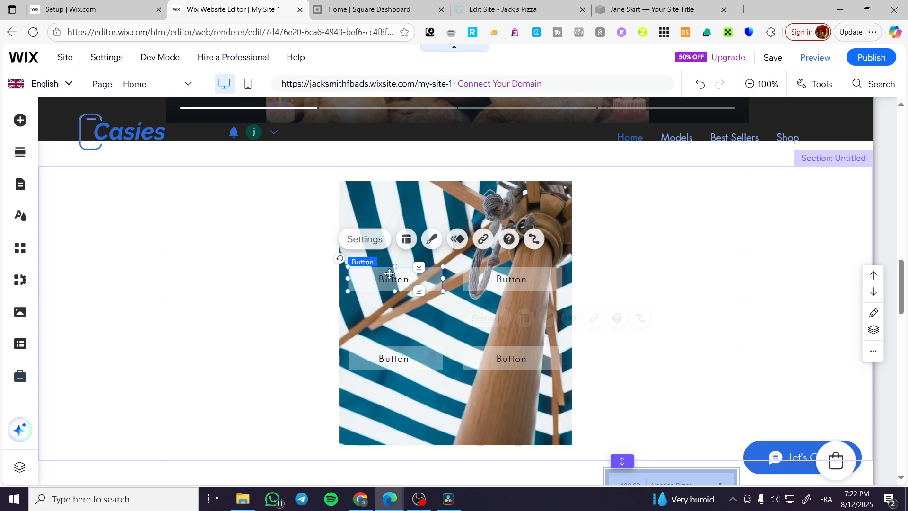
left_click(386, 239)
scroll(561, 383, "down", 2)
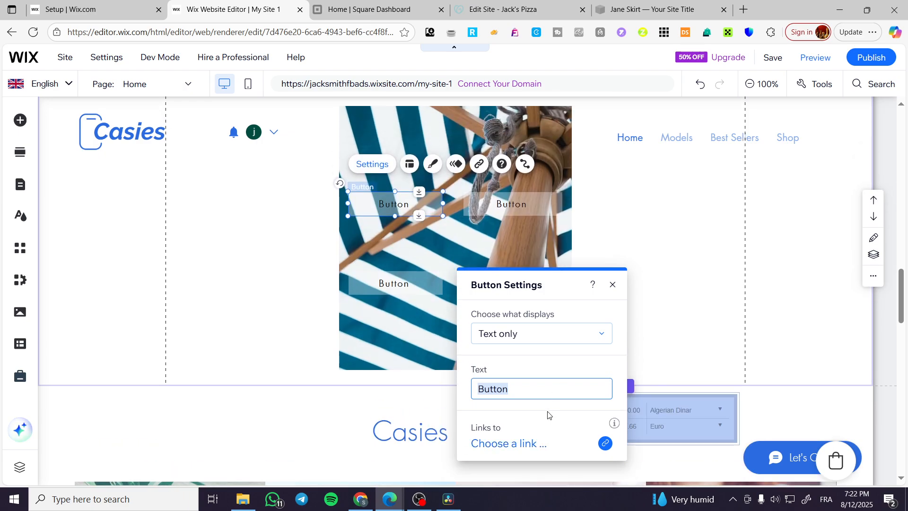
scroll(549, 414, "up", 2)
left_click(606, 444)
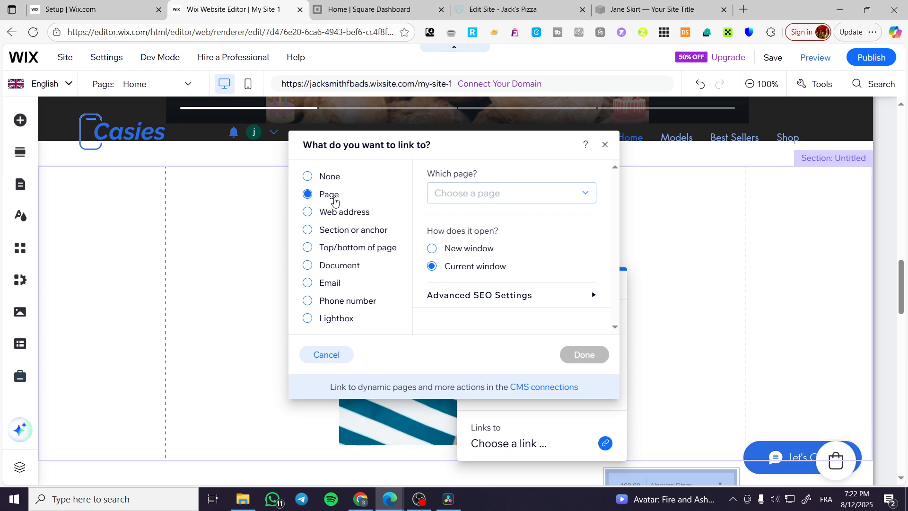
left_click(492, 194)
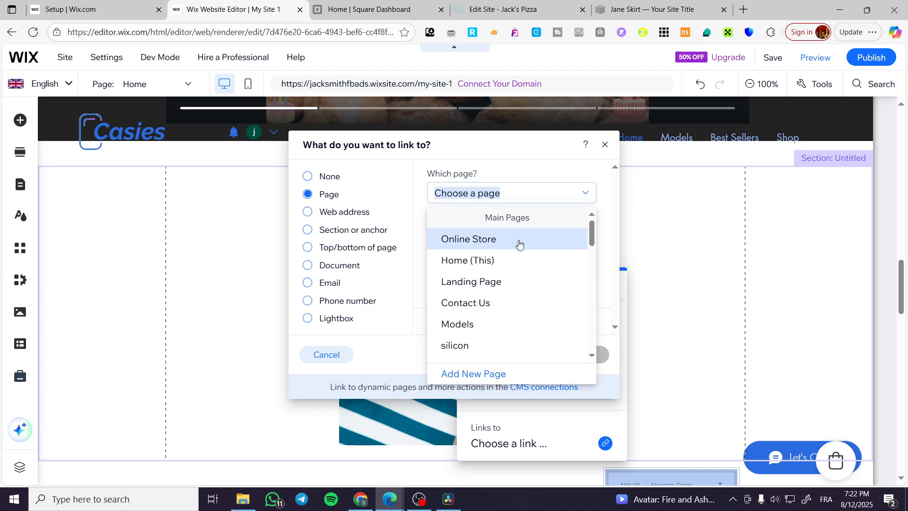
left_click(523, 237)
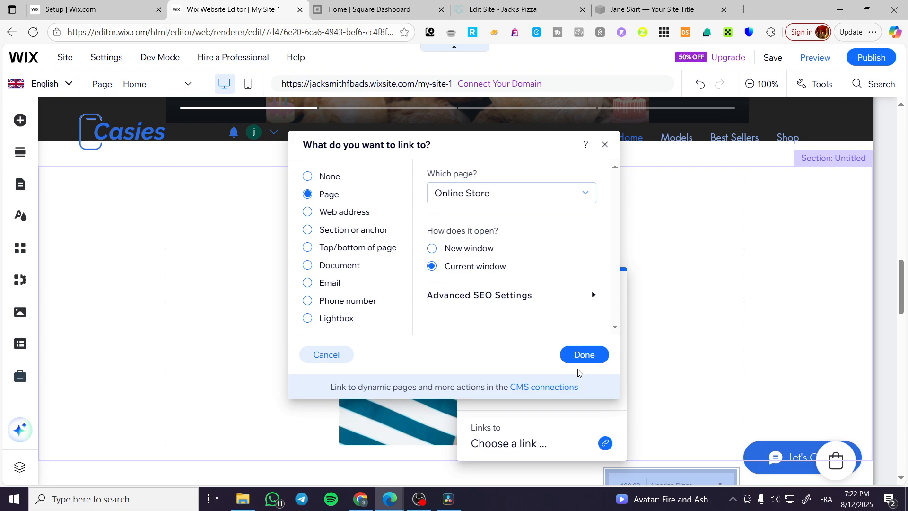
left_click(549, 355)
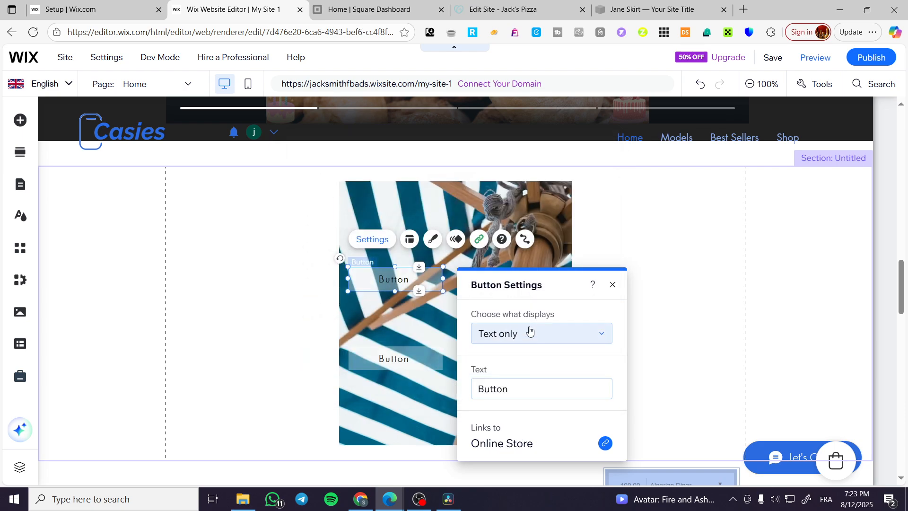
Change the text of the first row's left button to "Store".
left_click(530, 333)
left_click(530, 333)
left_click(538, 390)
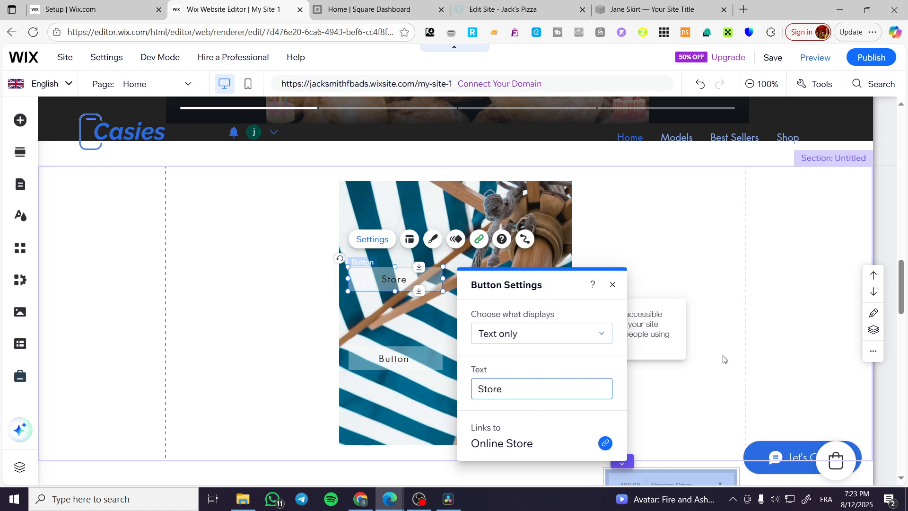
left_click(552, 296)
Link the first row's right button to the Contact Us page and change its text to "Contact".
left_click(533, 282)
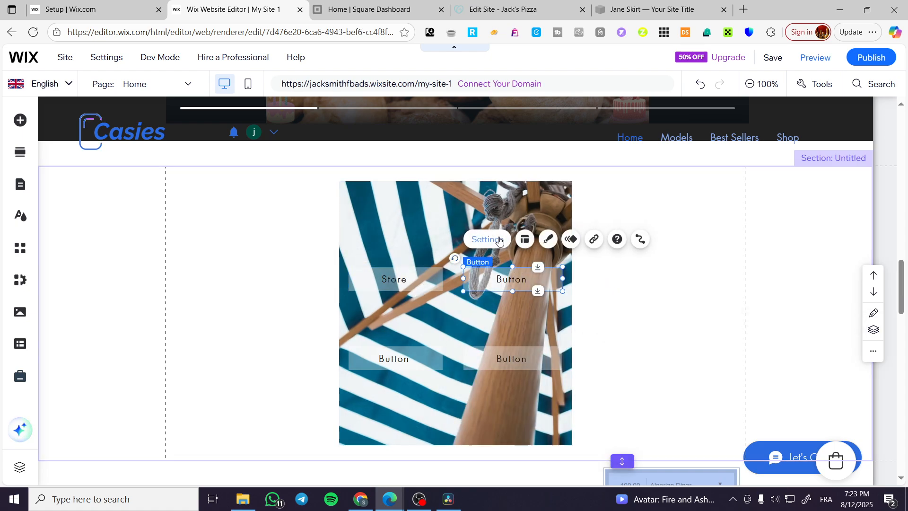
left_click(484, 240)
left_click(650, 445)
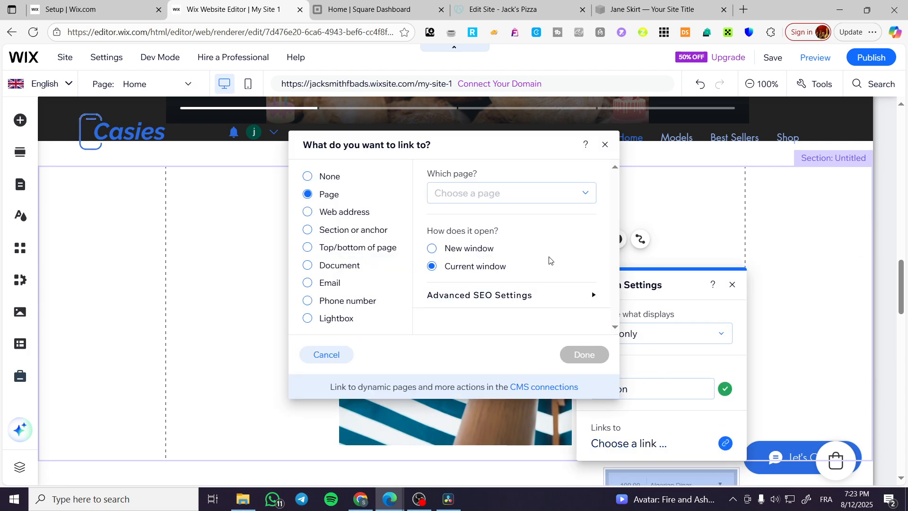
left_click(468, 193)
left_click(523, 304)
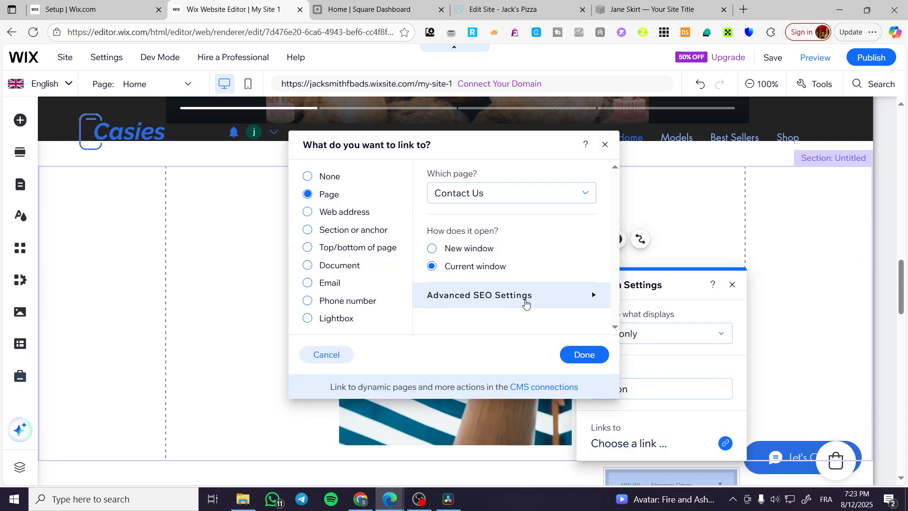
left_click(584, 355)
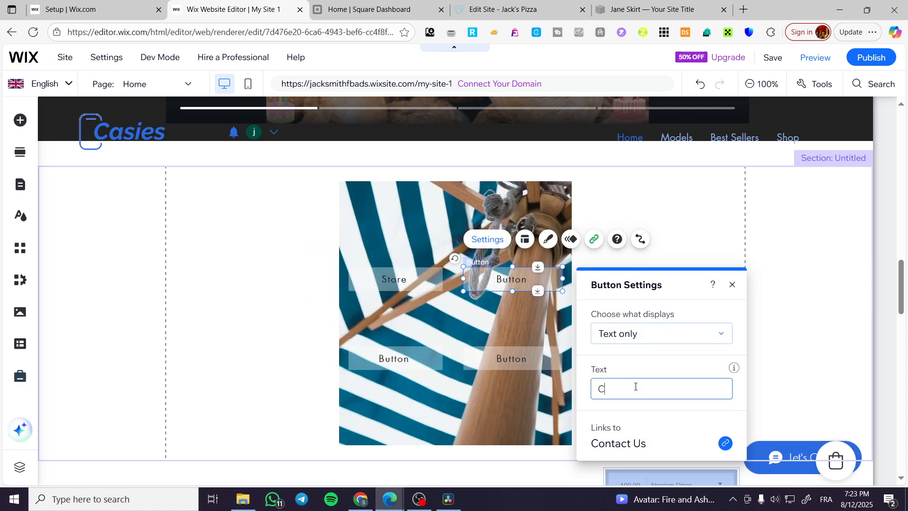
key("Return")
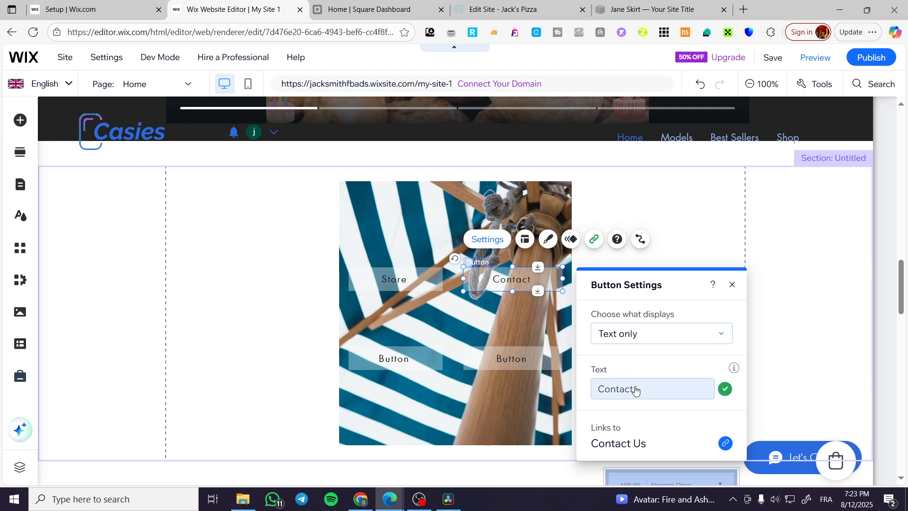
left_click(256, 356)
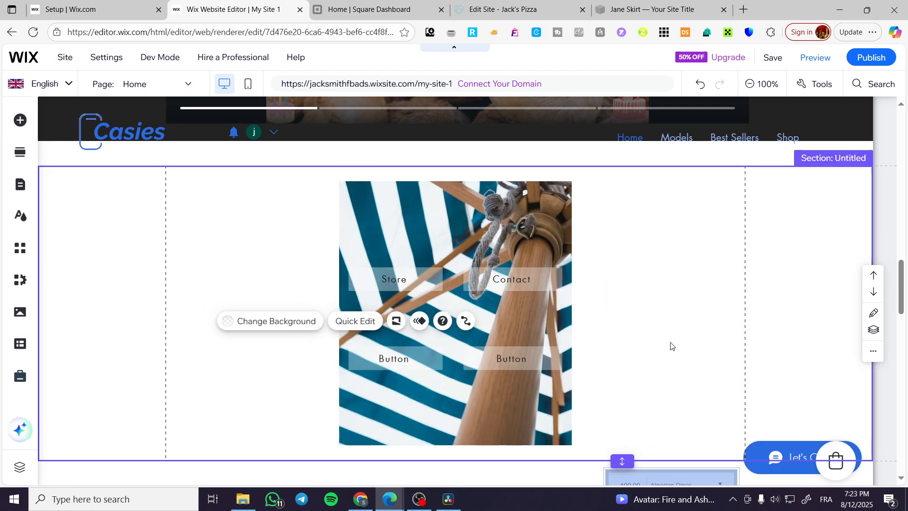
Move the Store and Contact buttons slightly down the image, keeping them aligned in one row at about y 2120.
left_click(418, 282)
left_click_drag(418, 282, 418, 301)
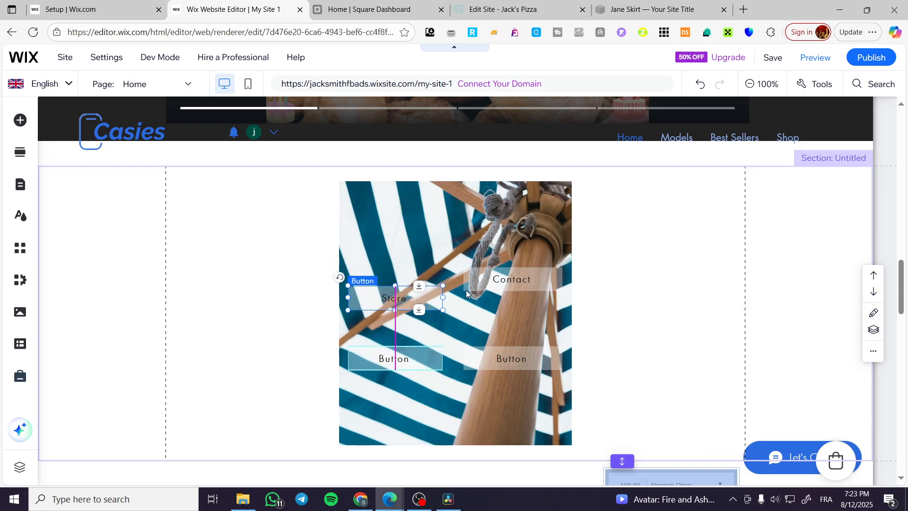
left_click(501, 284)
left_click_drag(501, 284, 502, 302)
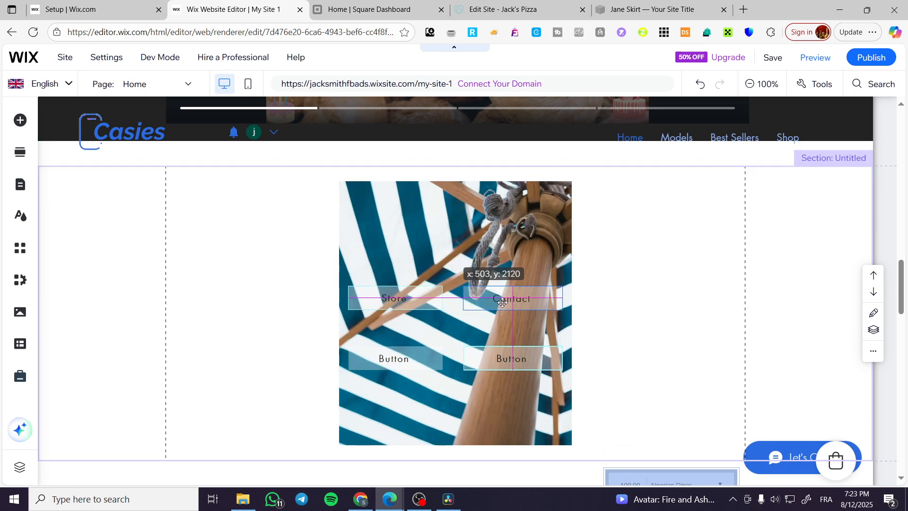
left_click(657, 314)
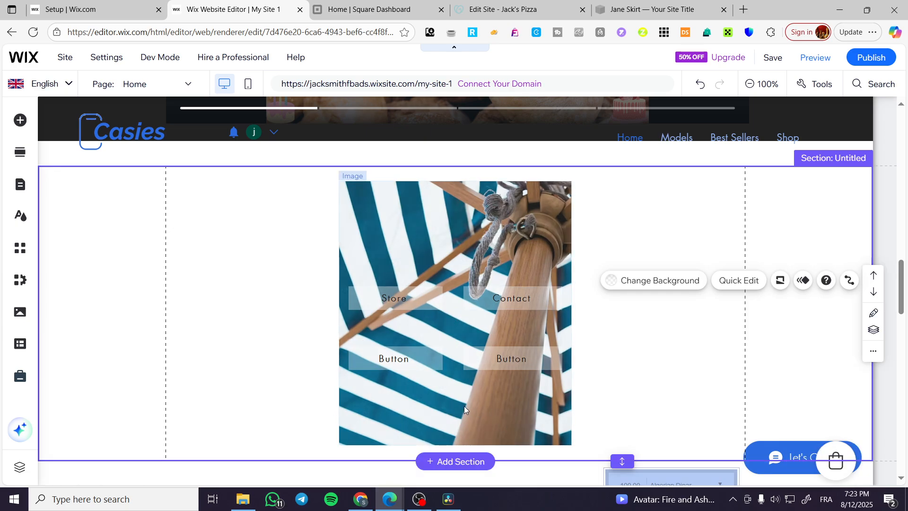
Look over the section on the Home page and switch to the Wix dashboard's Setup page.
scroll(228, 373, "up", 10)
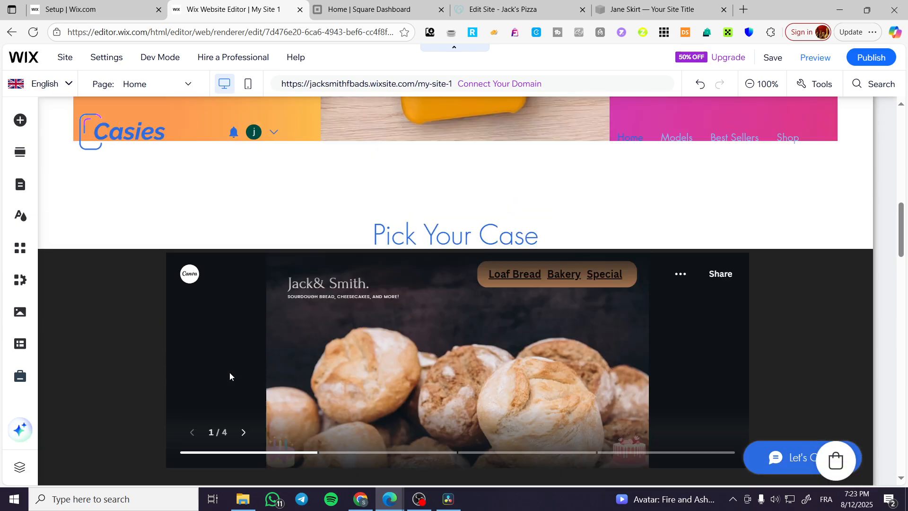
scroll(222, 307, "down", 9)
scroll(227, 305, "down", 4)
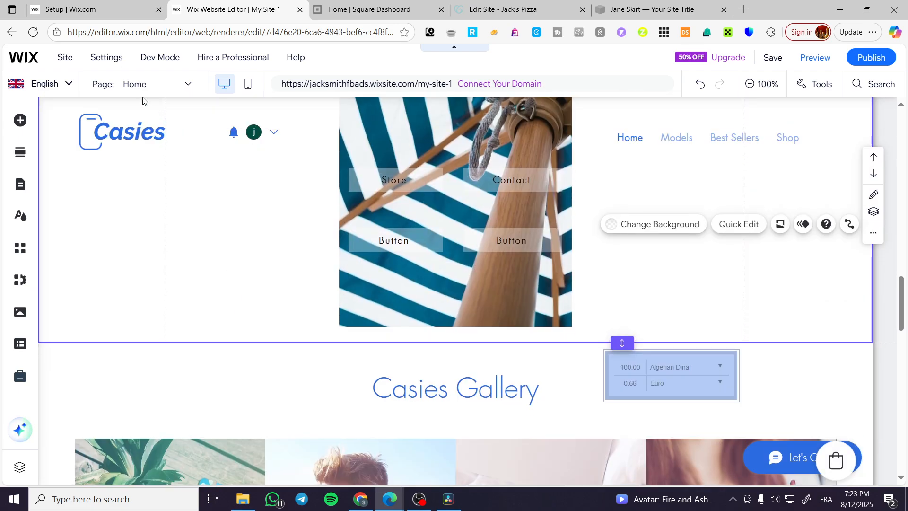
key("ctrl+shift+Tab")
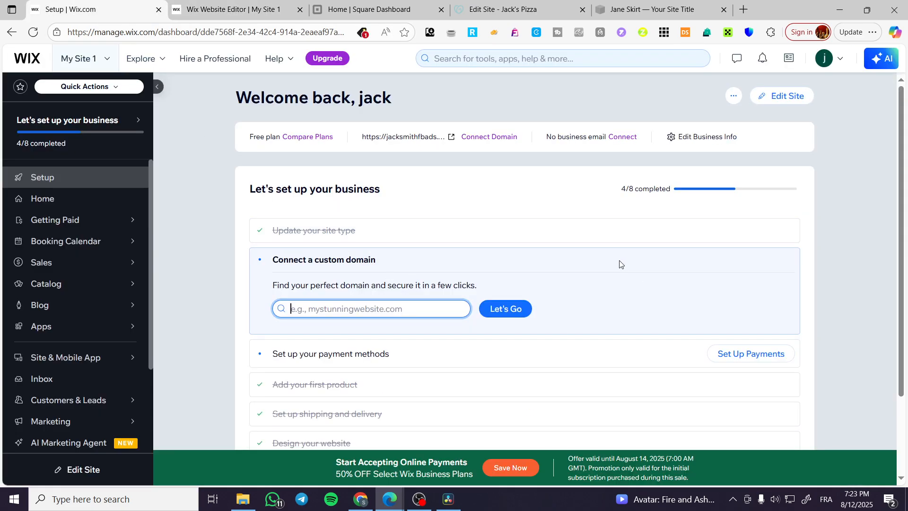